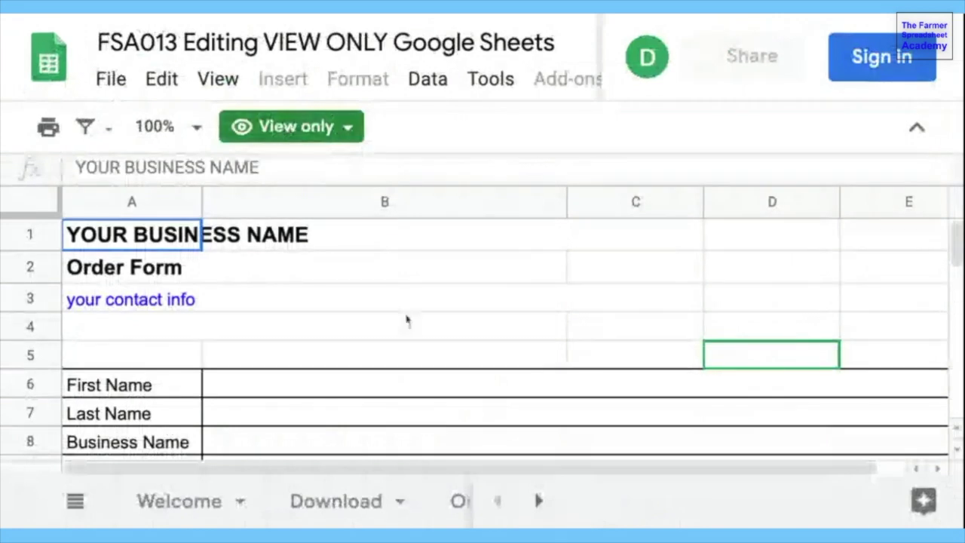
- Try selecting several cells in the view-only Order Form, including the one beside the contact info
click(309, 305)
click(324, 386)
click(557, 301)
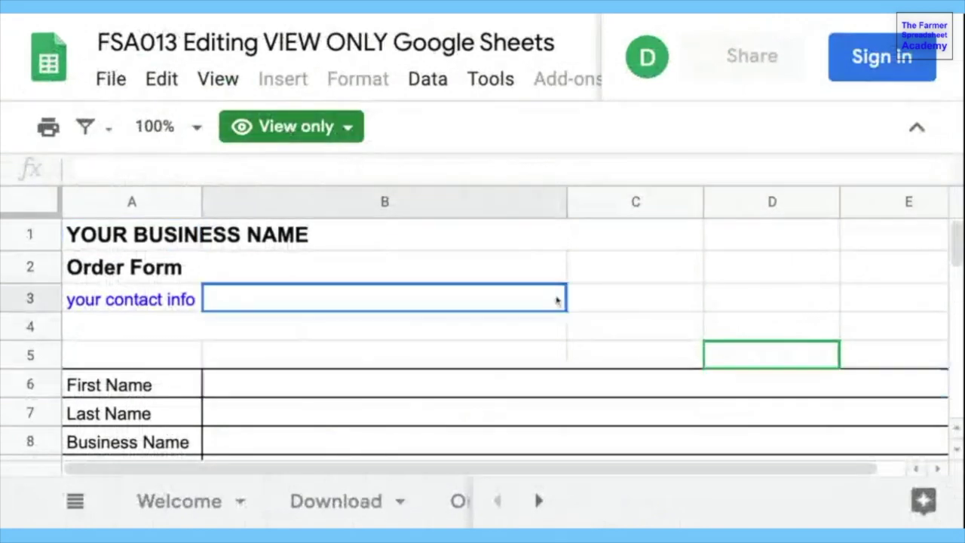
click(573, 300)
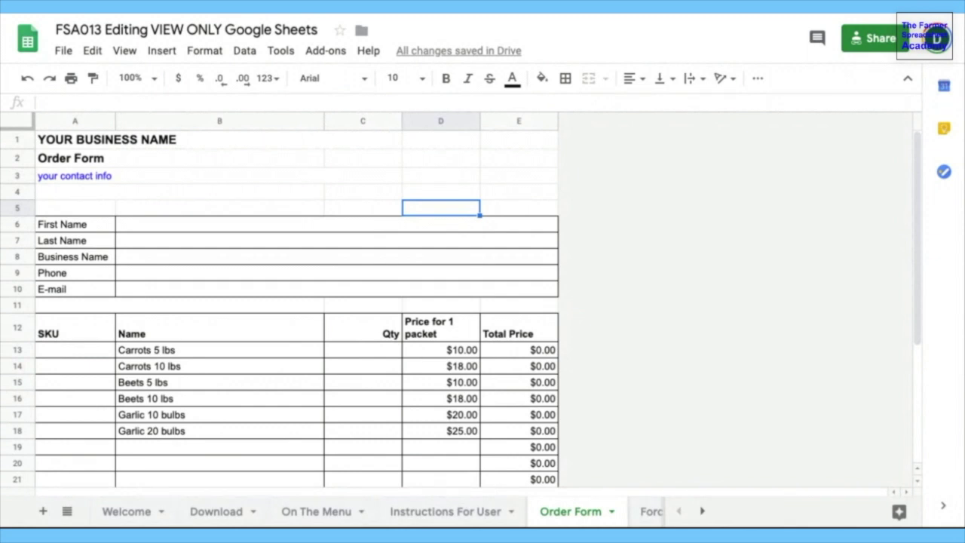
click(77, 225)
click(75, 256)
click(74, 273)
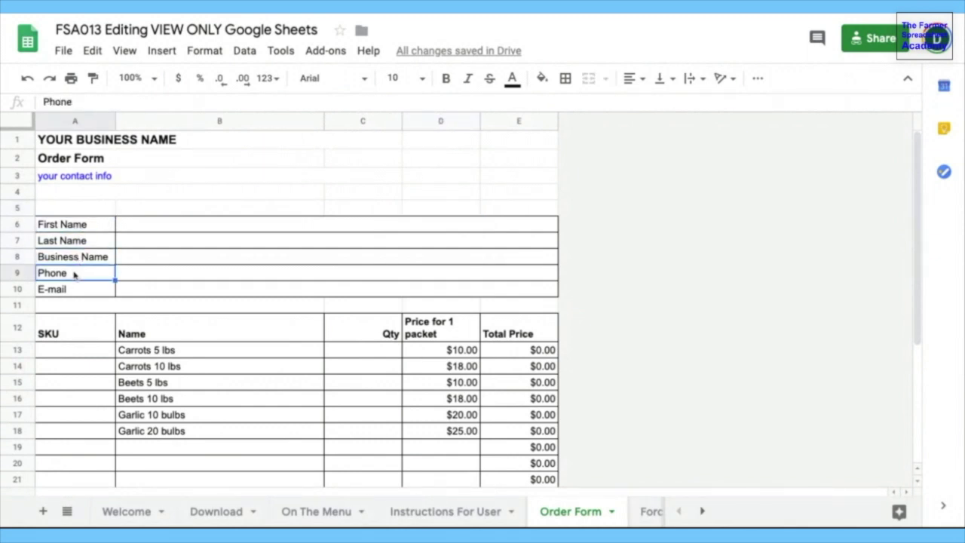
click(78, 294)
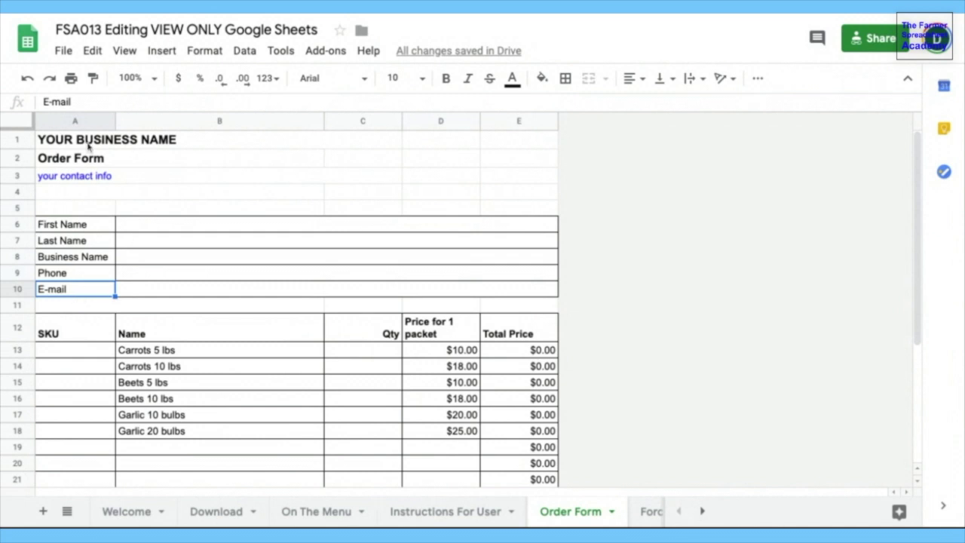
click(87, 144)
key(shift+Down)
key(shift+Down)
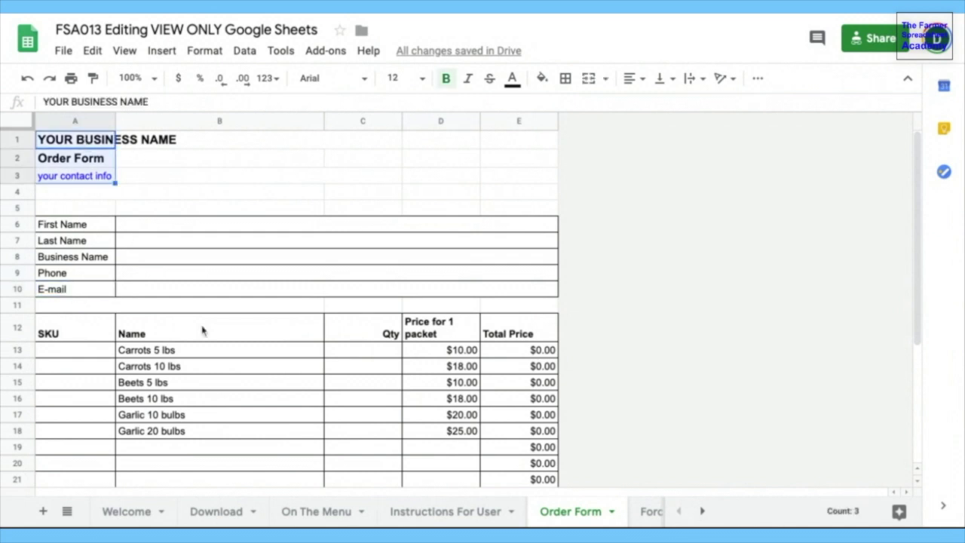
scroll(161, 310, down, 2)
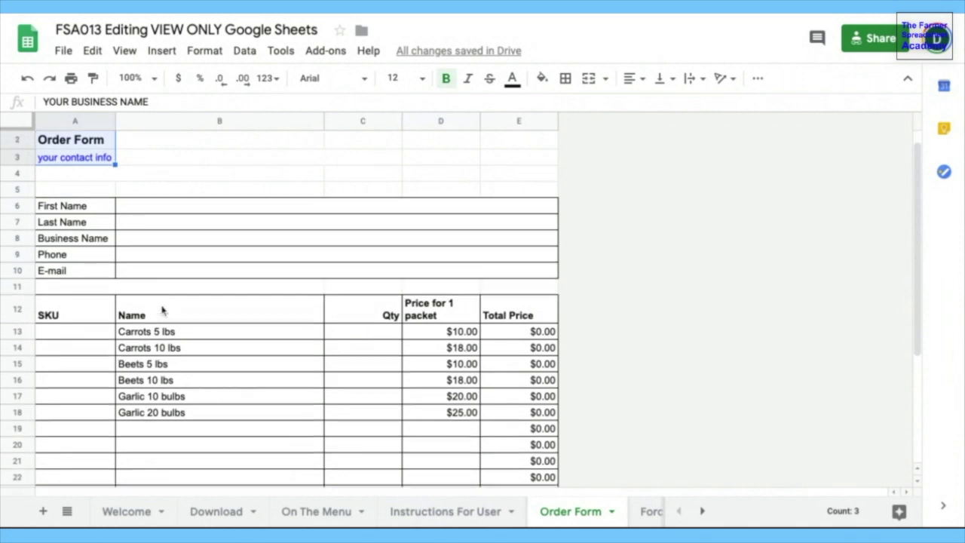
click(74, 266)
key(shift+Down)
key(shift+Down)
key(shift+Down)
key(shift+Down)
key(shift+Down)
key(shift+Down)
key(shift+Down)
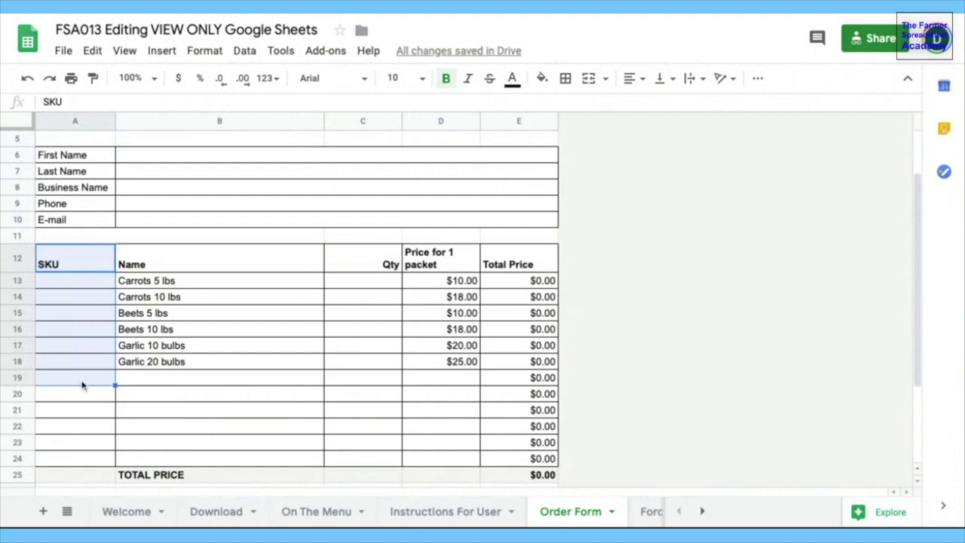
click(191, 287)
key(Down)
key(Down)
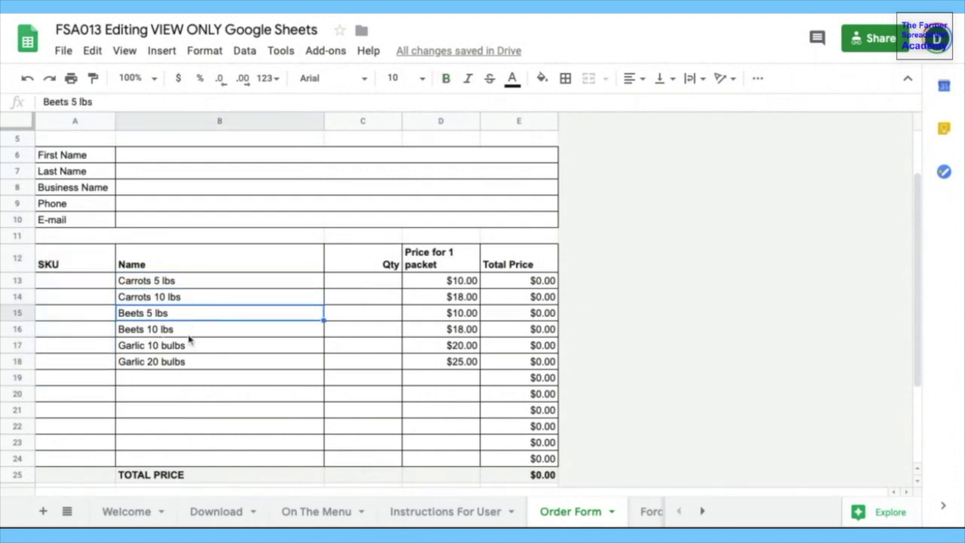
key(Down)
key(Down)
key(Down)
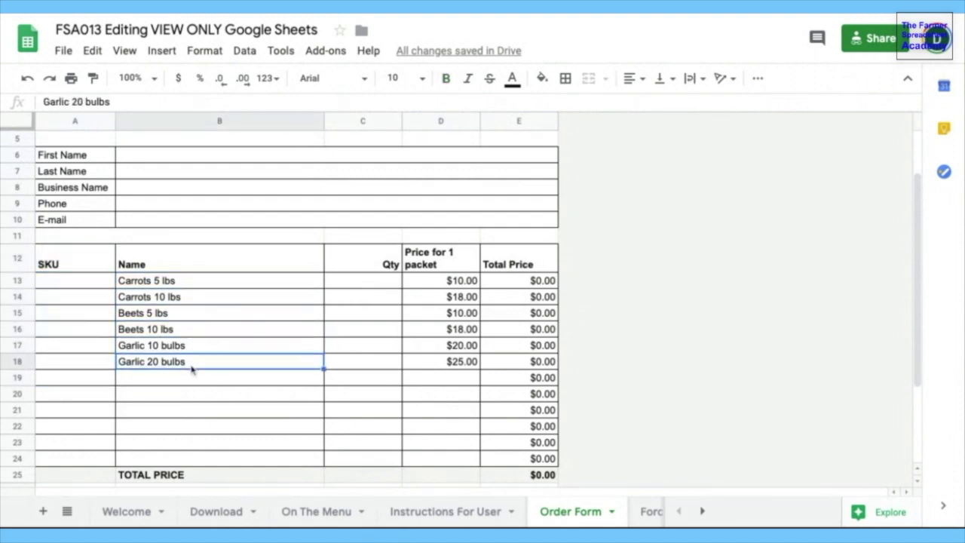
click(380, 284)
key(shift+Down)
key(shift+Down)
key(shift+Down)
key(shift+Down)
key(shift+Down)
key(shift+Down)
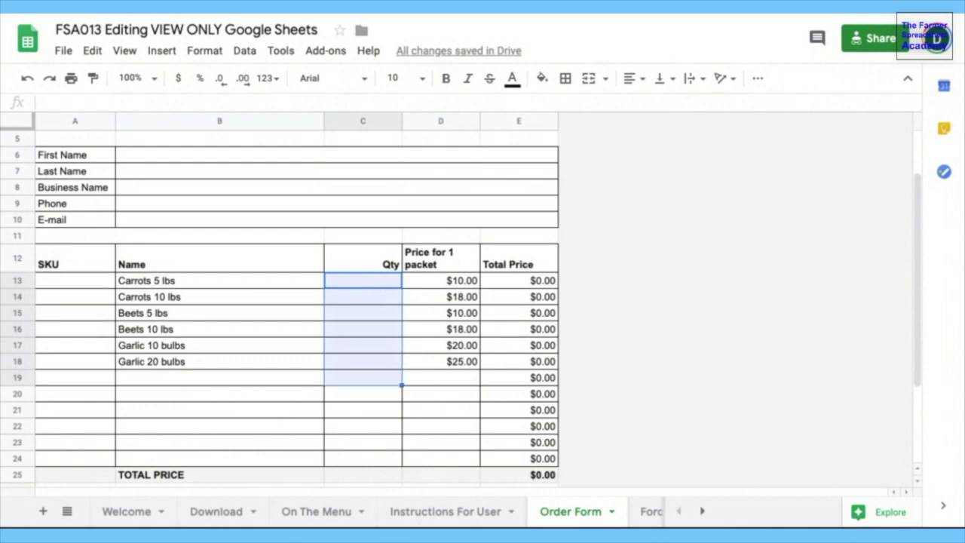
click(463, 284)
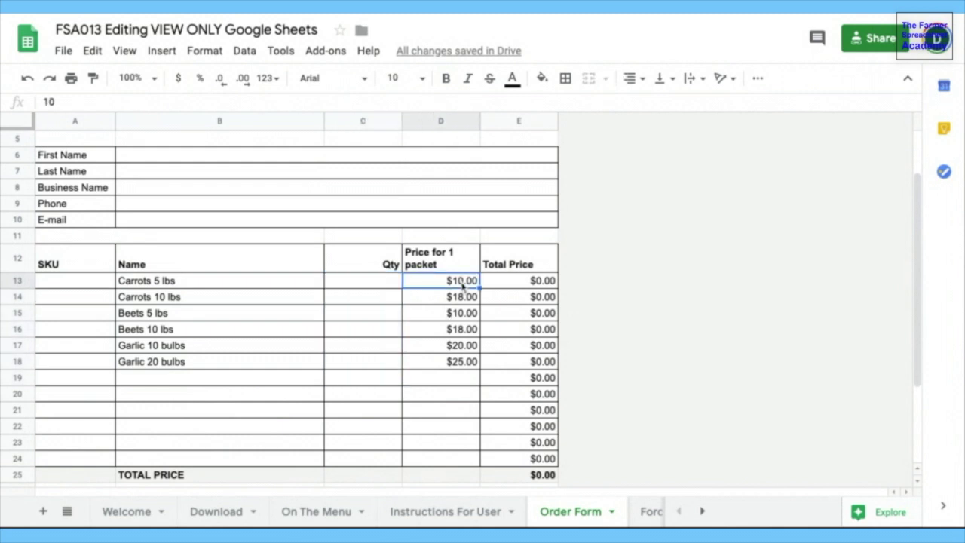
- Change the price column heading from 'Price for 1 packet' to 'Price per unit'
double_click(475, 266)
key(ctrl+shift+Left)
key(ctrl+shift+Left)
key(BackSpace)
key(BackSpace)
key(BackSpace)
key(BackSpace)
key(BackSpace)
text(p)
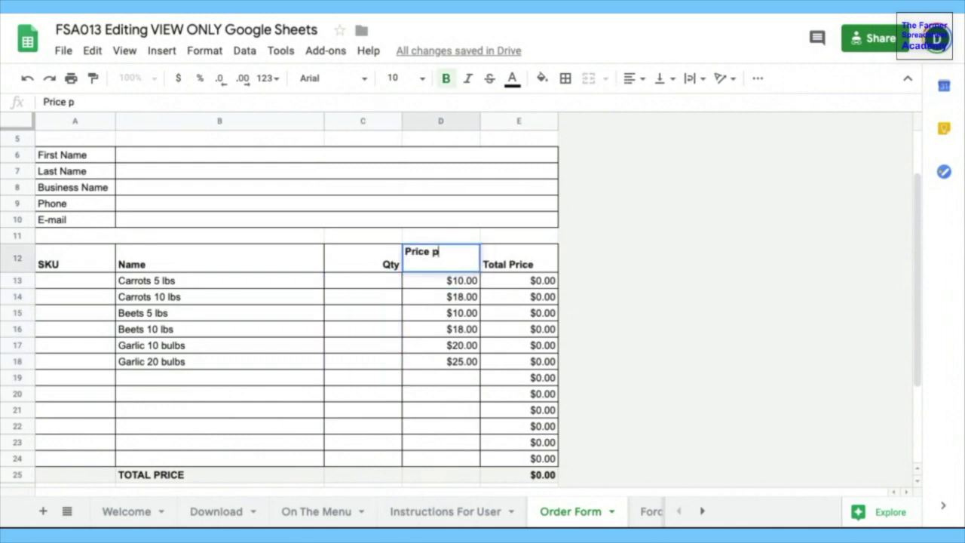
text(er unit)
key(Return)
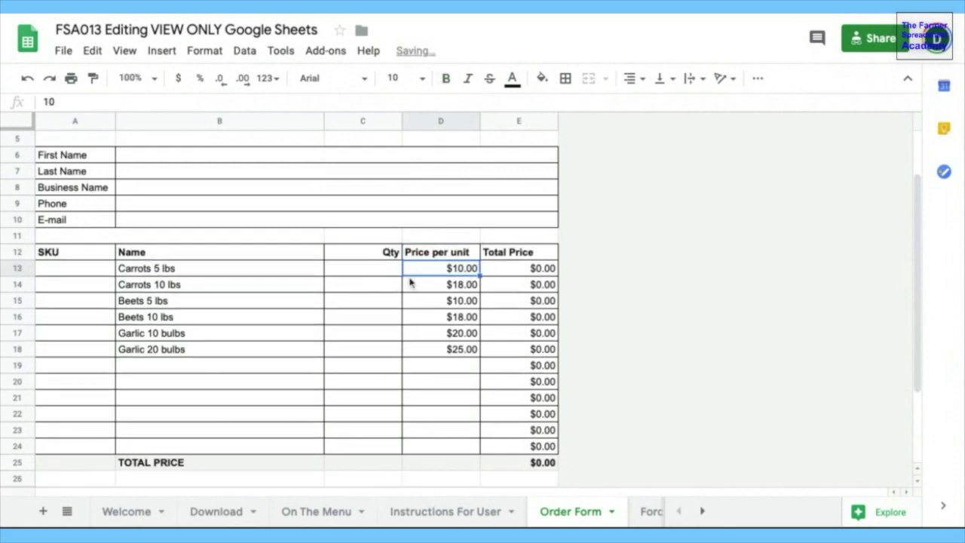
- Enter quantity 2 for Carrots 5 lbs and check its =C13*D13 total of $20.00
click(504, 251)
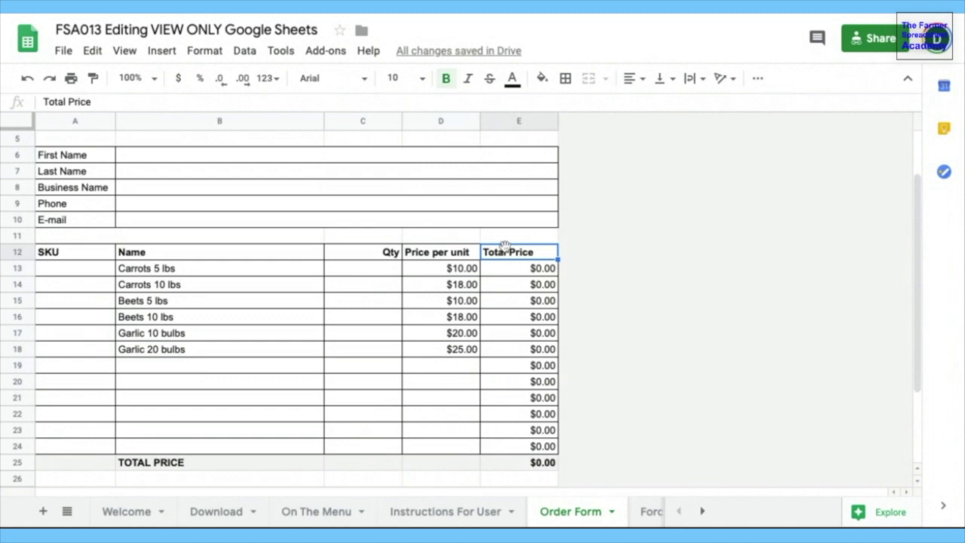
click(379, 275)
text(2)
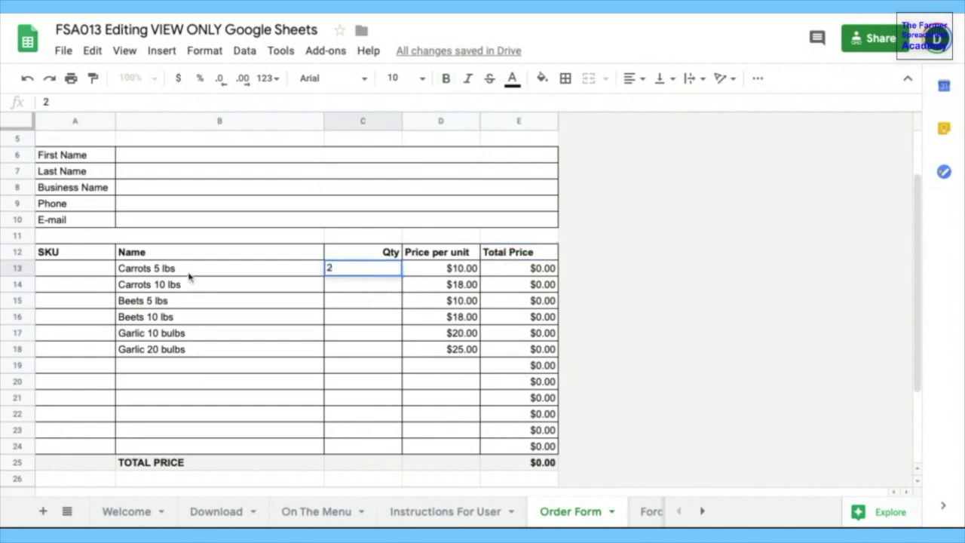
click(173, 273)
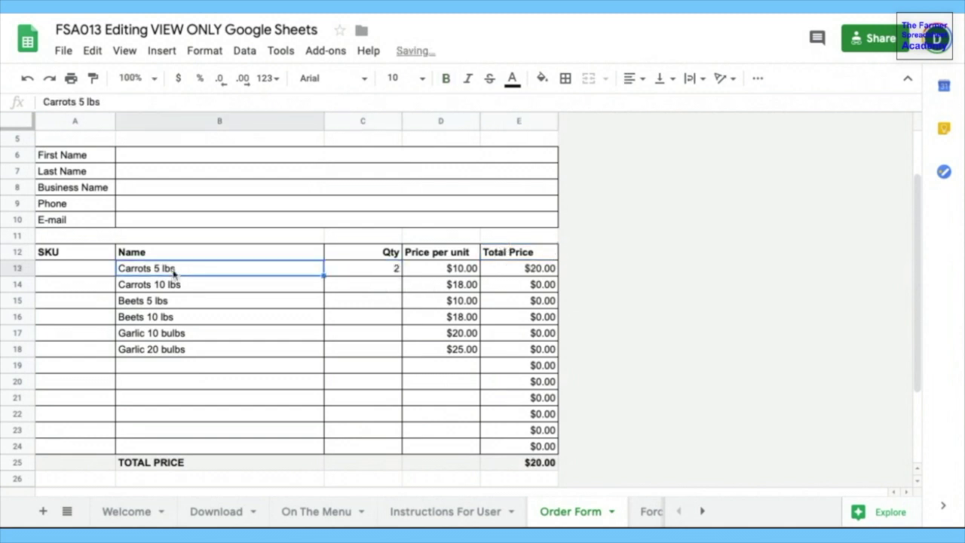
click(378, 273)
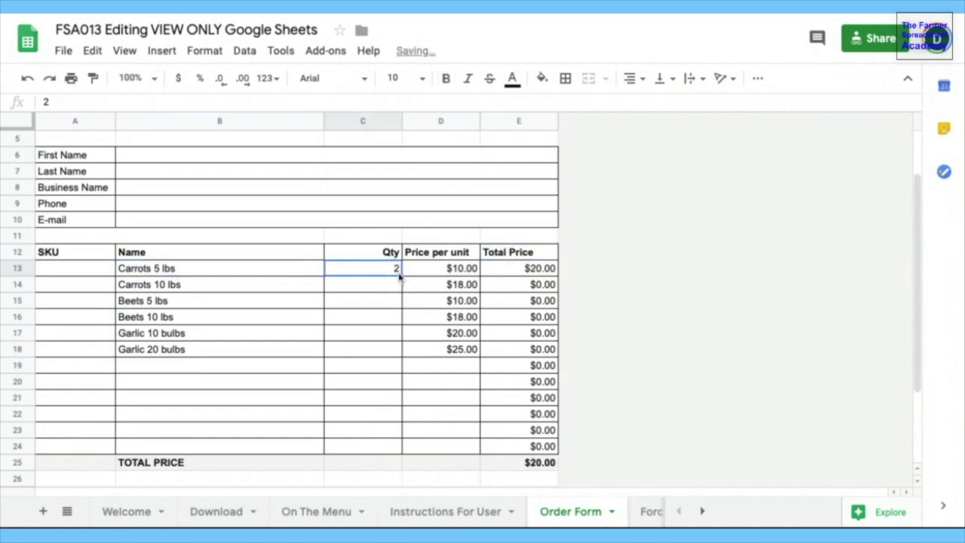
click(473, 273)
click(541, 270)
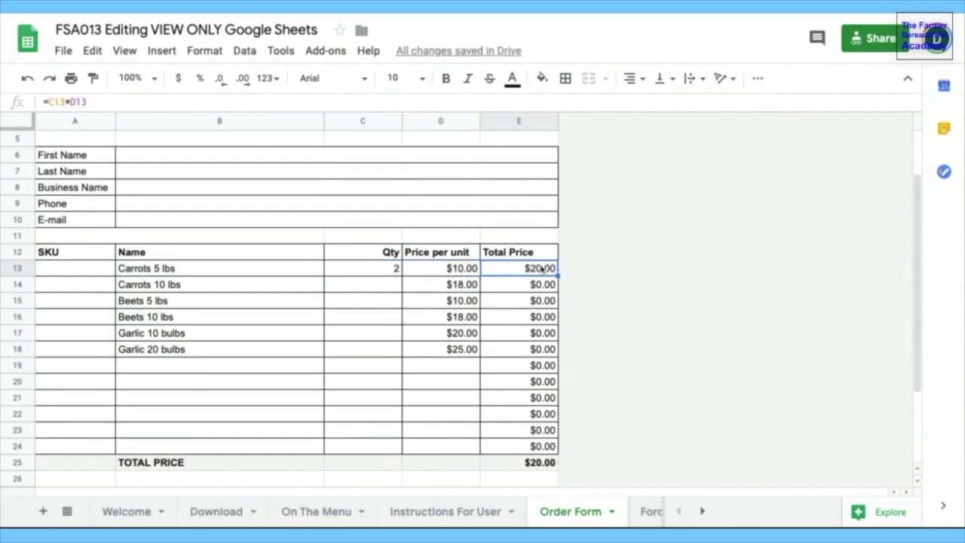
click(527, 122)
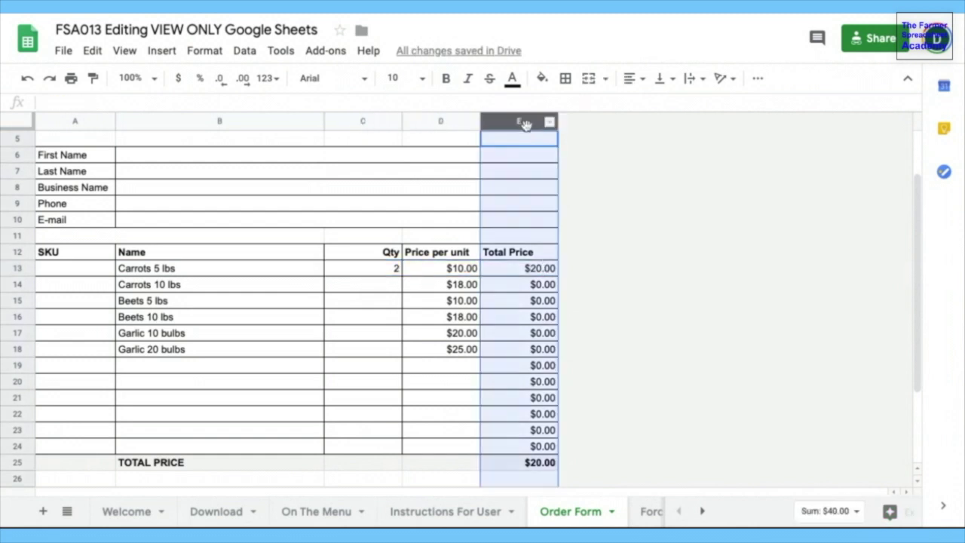
- Make the Total Price column text red, then black again, and clear the Carrots 5 lbs quantity
click(511, 78)
click(534, 149)
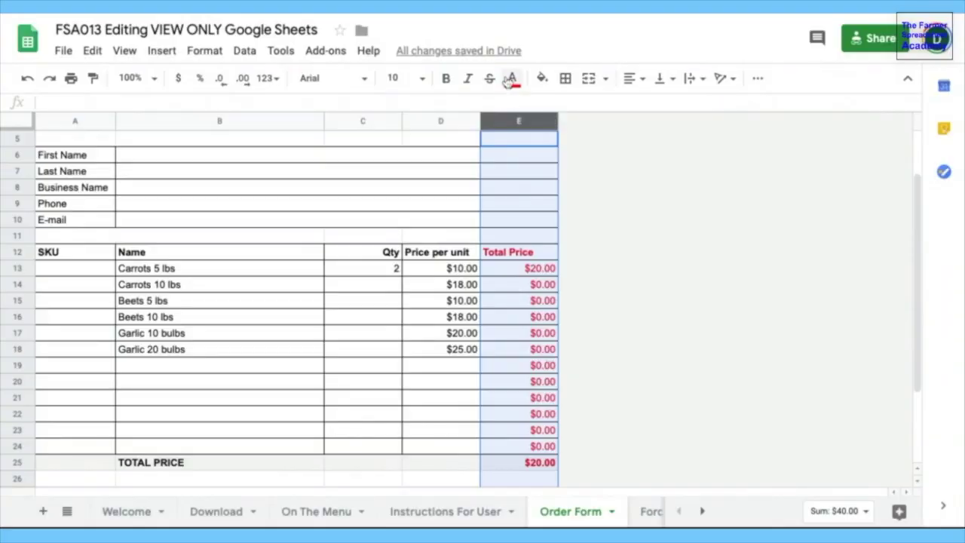
click(512, 78)
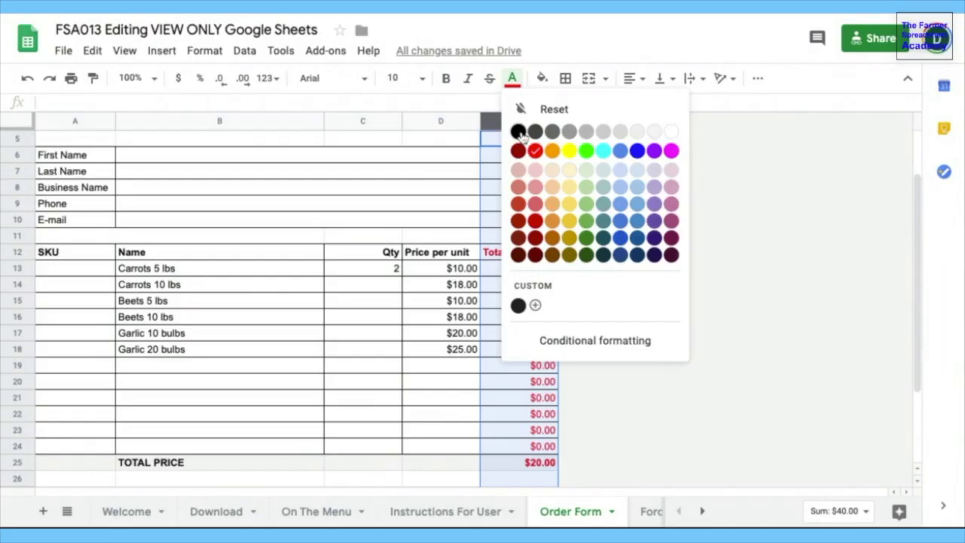
click(518, 132)
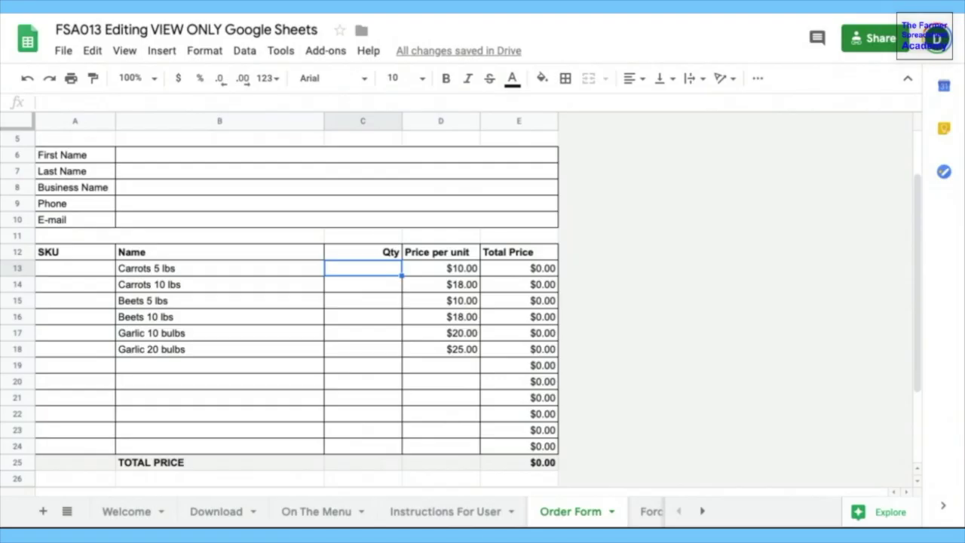
click(549, 514)
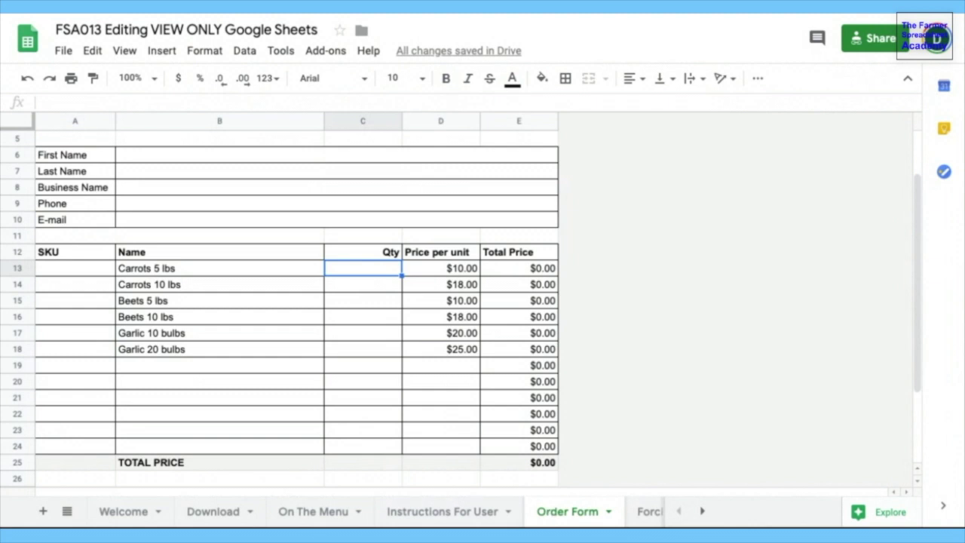
- Open the Instructions For User sheet and select the Step 1 heading and its first instruction
click(471, 513)
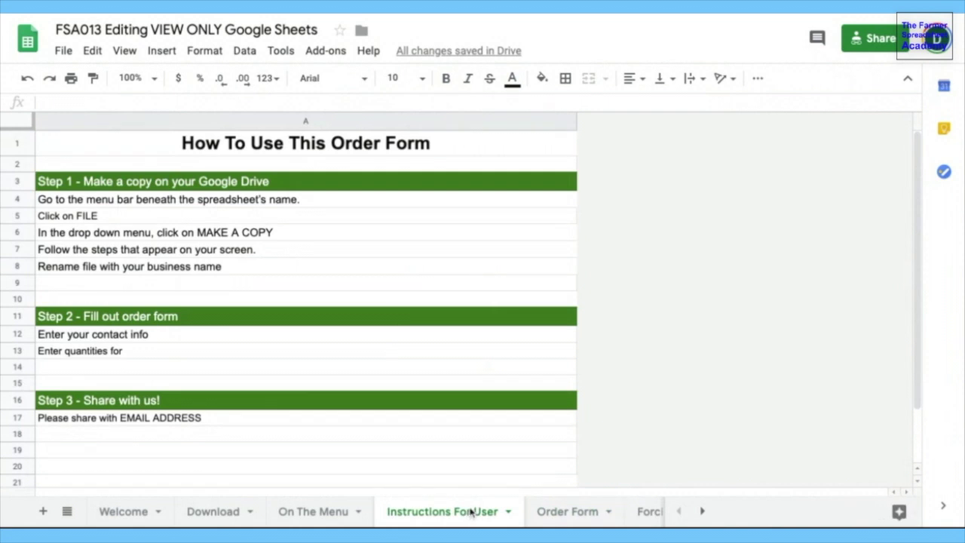
click(312, 187)
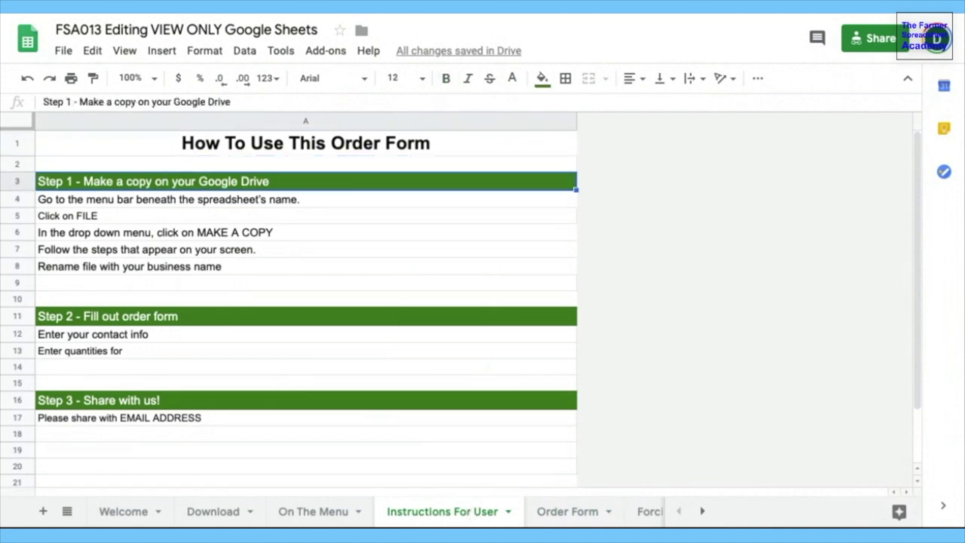
click(138, 205)
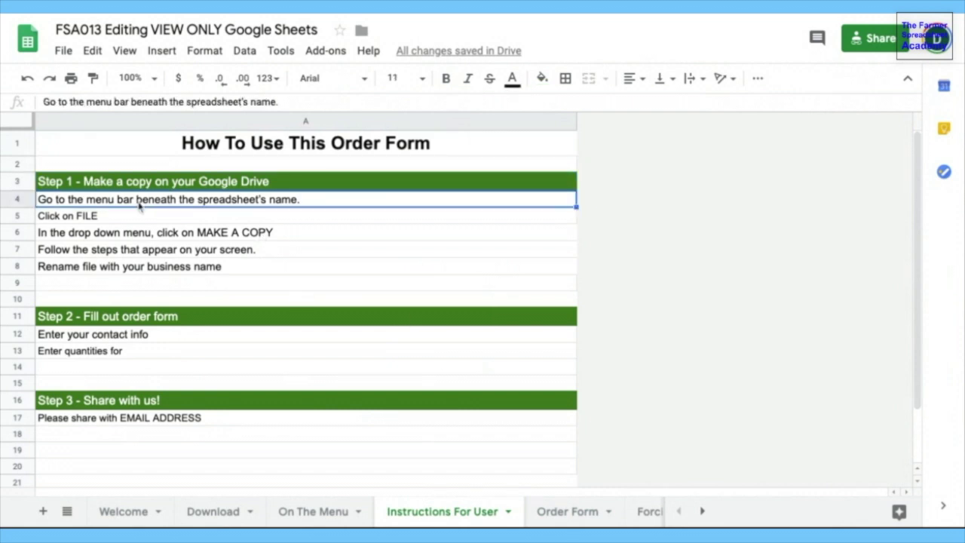
click(63, 53)
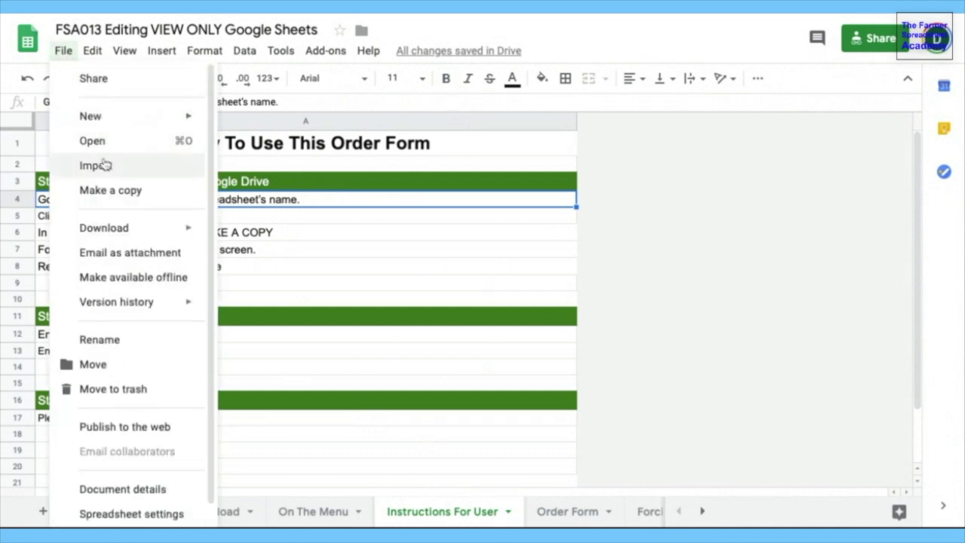
click(113, 192)
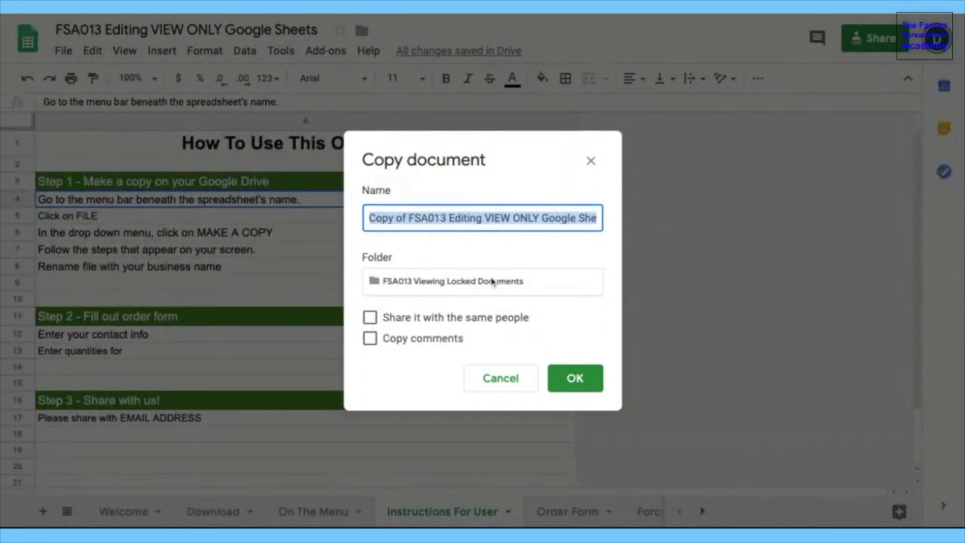
click(574, 377)
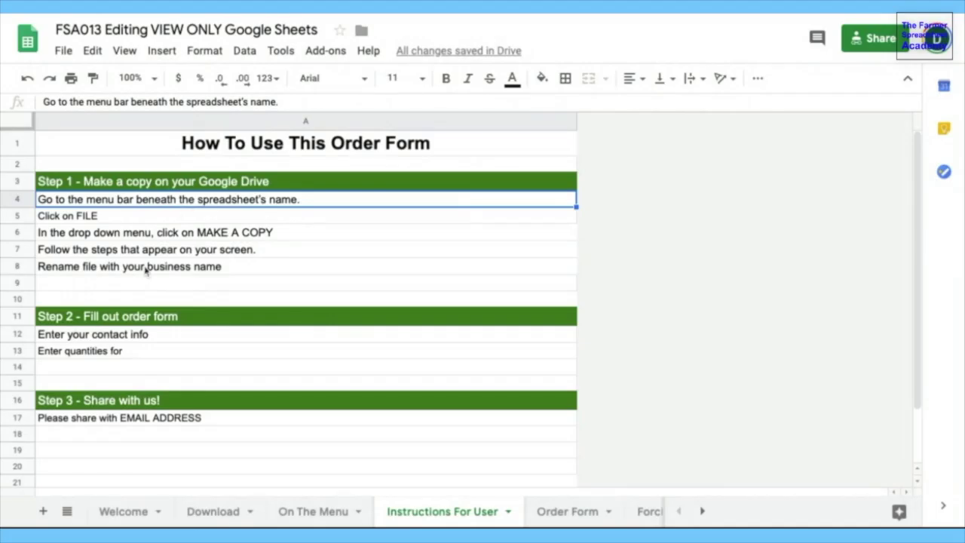
- Delete 'business' from row 8 so it reads 'Rename file with your name'
double_click(146, 271)
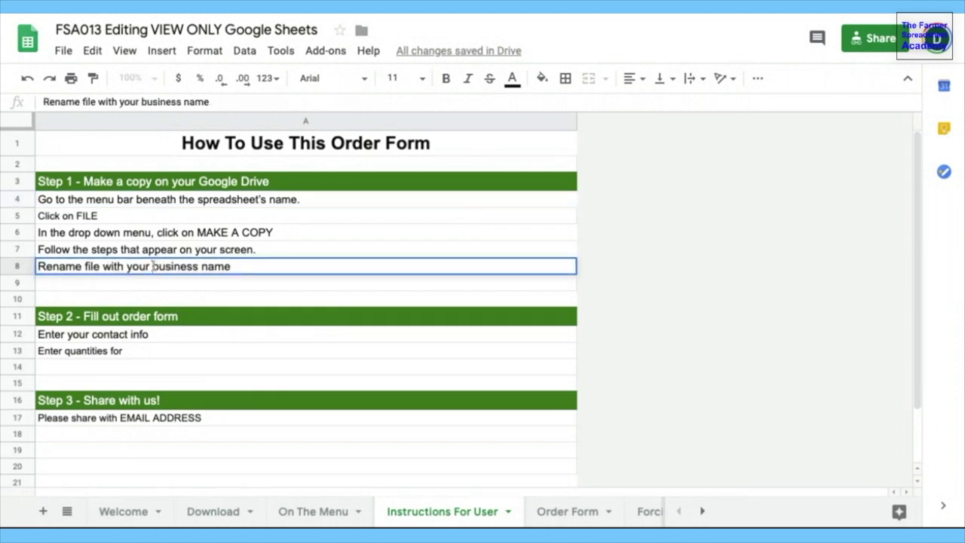
drag(152, 266, 202, 266)
key(BackSpace)
click(166, 299)
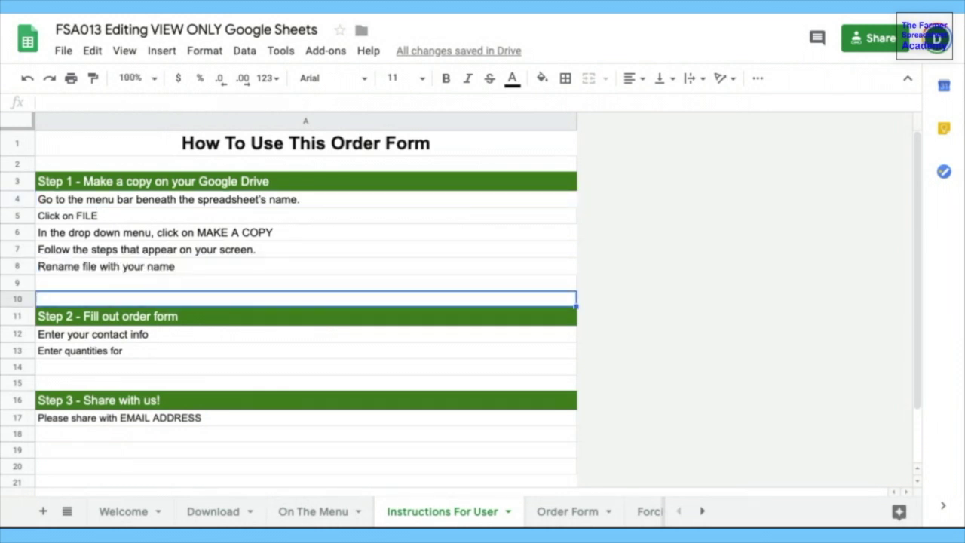
- Add 'different items' to row 13 so it reads 'Enter quantities for different items'
click(160, 321)
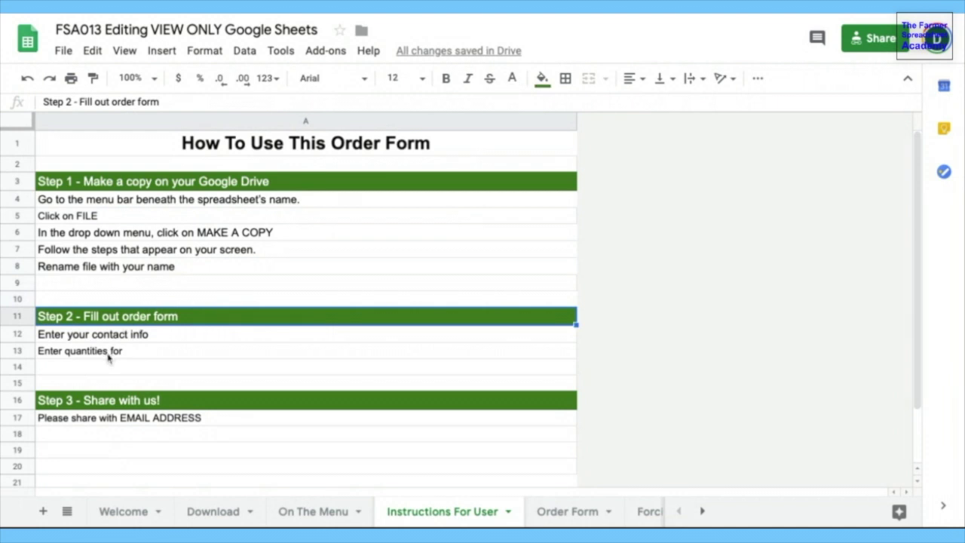
click(108, 358)
double_click(139, 355)
text(differ)
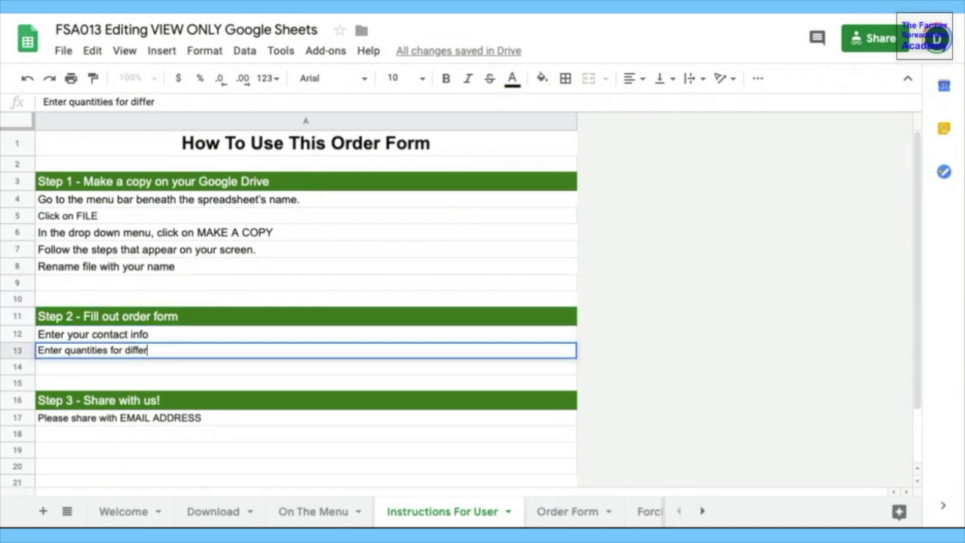
text(ent items)
click(170, 404)
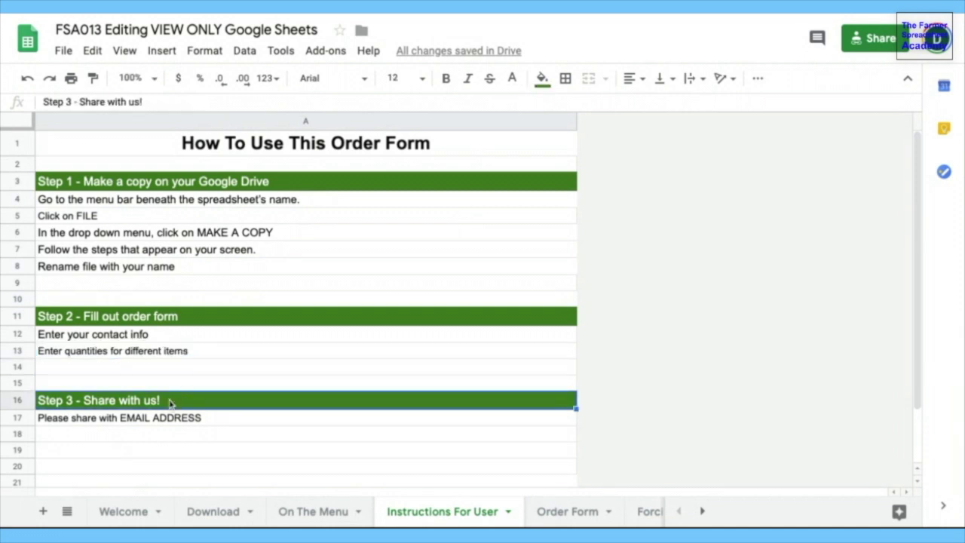
click(156, 424)
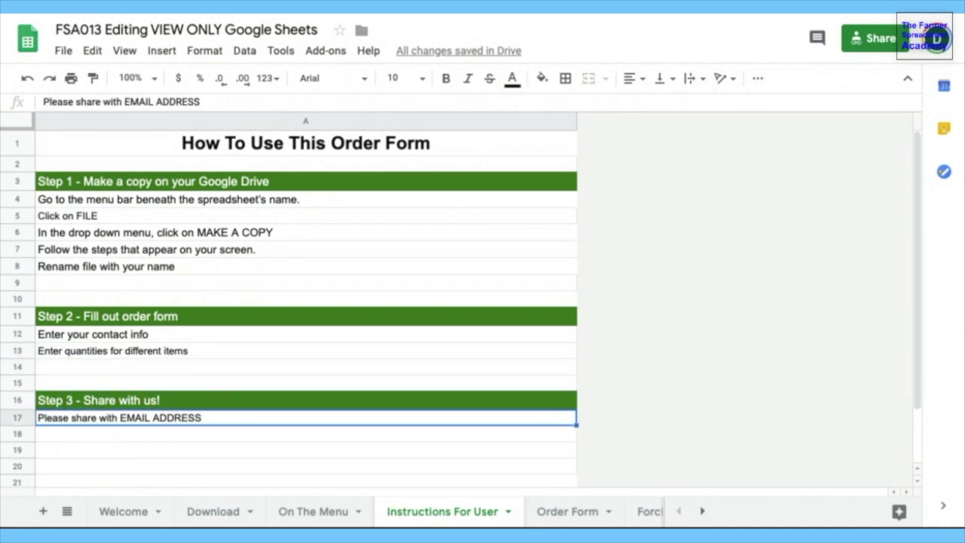
click(881, 41)
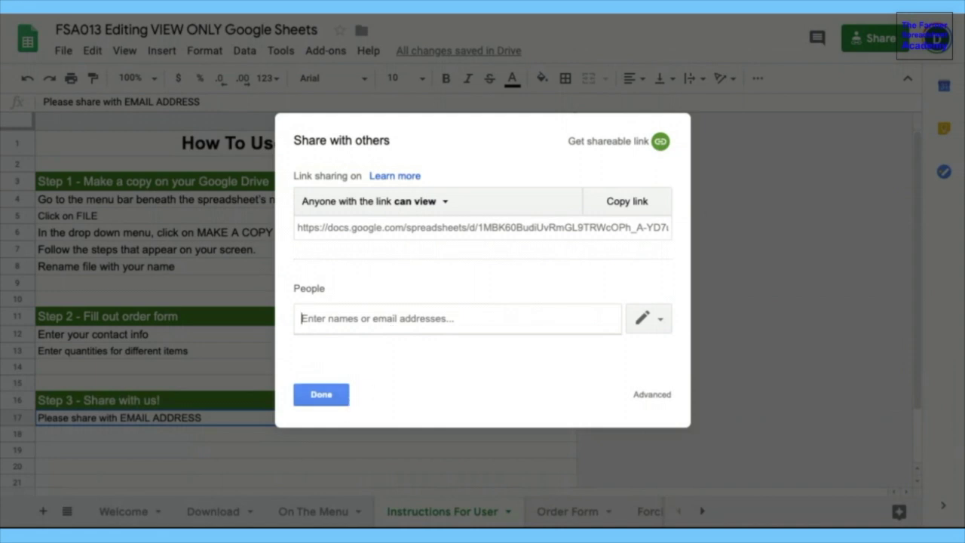
key(Escape)
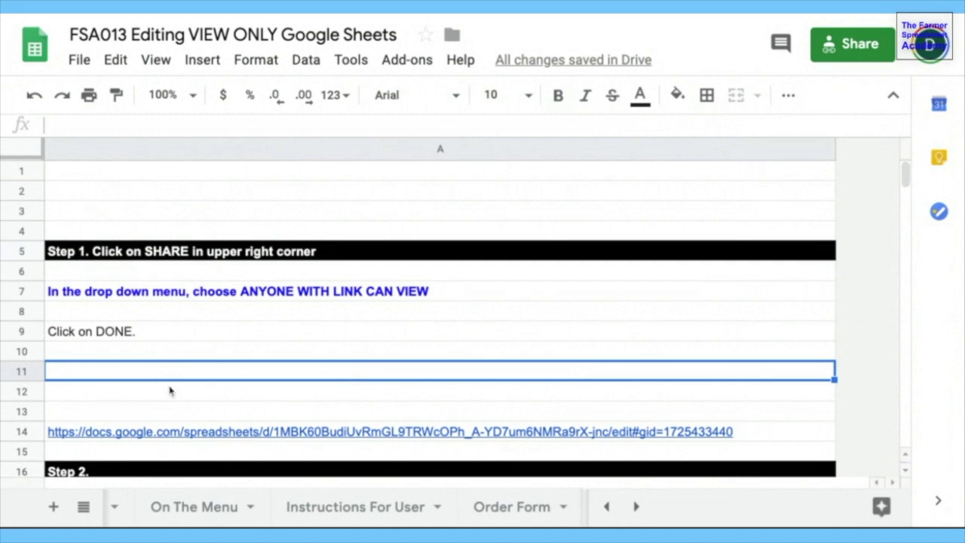
- Switch link access through off and can edit, settle on anyone-can-view, and copy that link
click(217, 428)
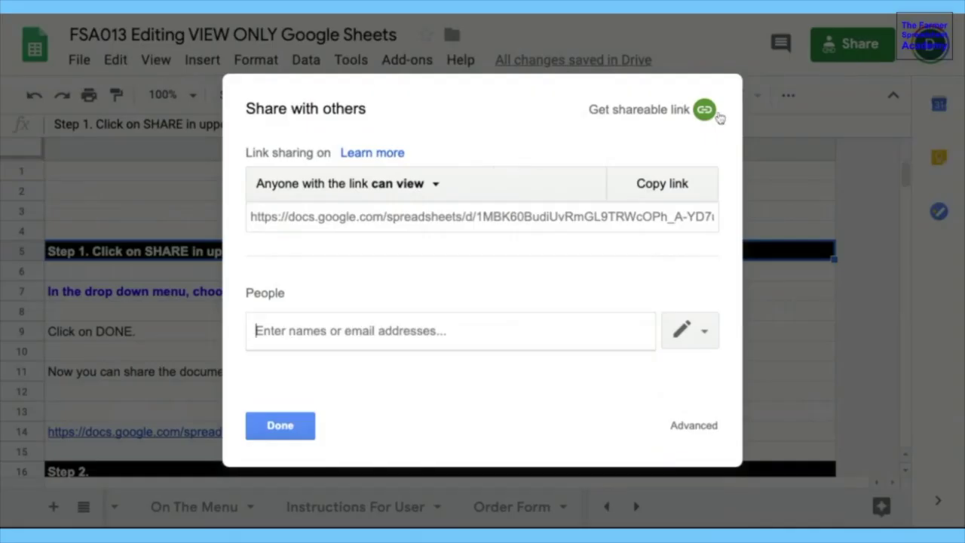
click(709, 111)
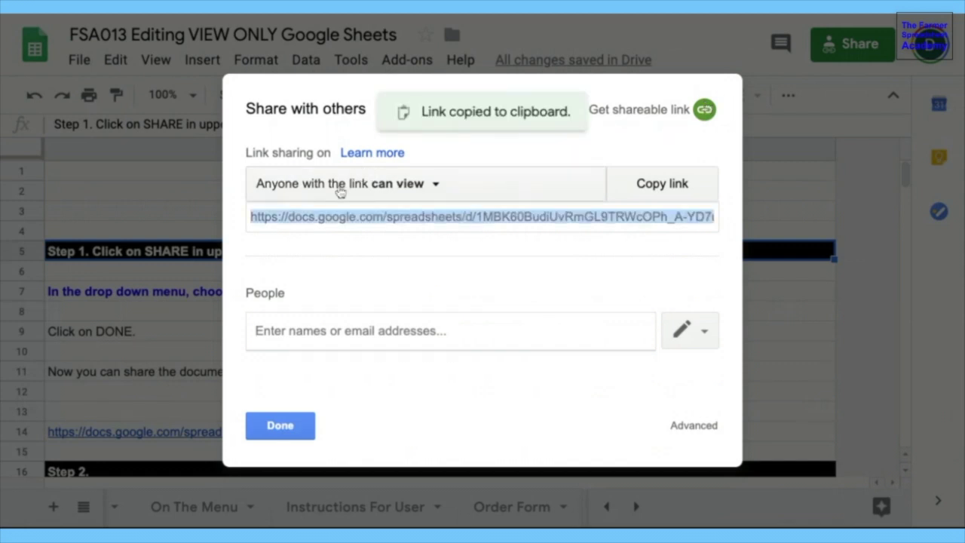
click(419, 188)
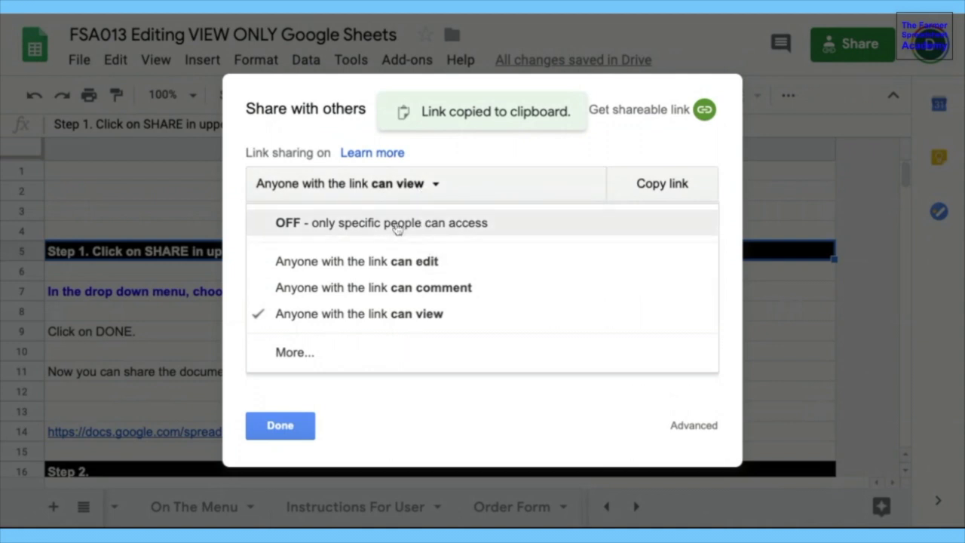
click(397, 224)
click(472, 184)
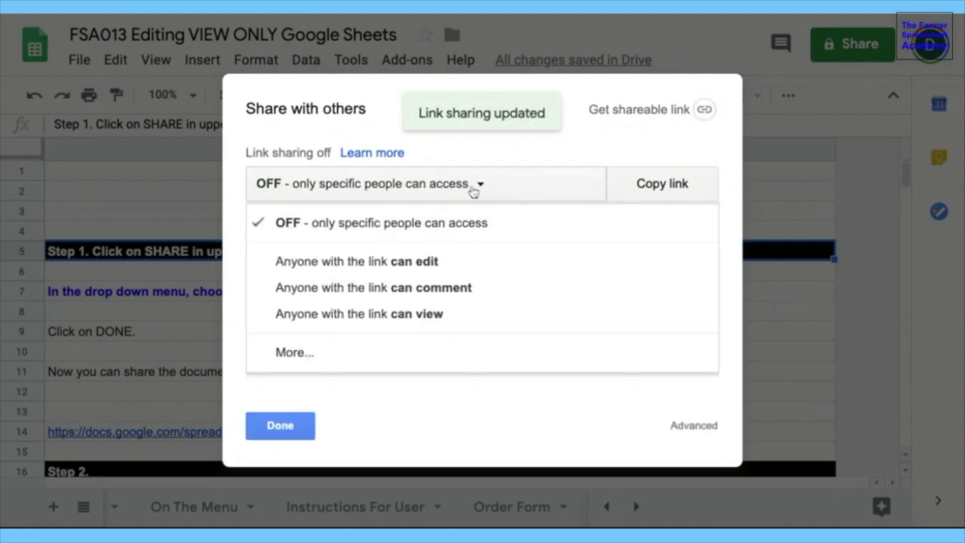
click(379, 263)
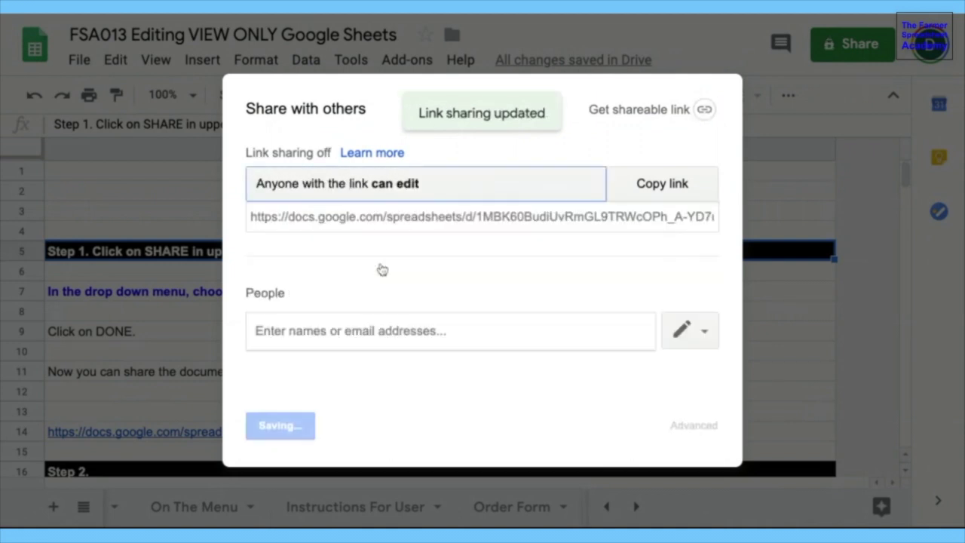
click(431, 190)
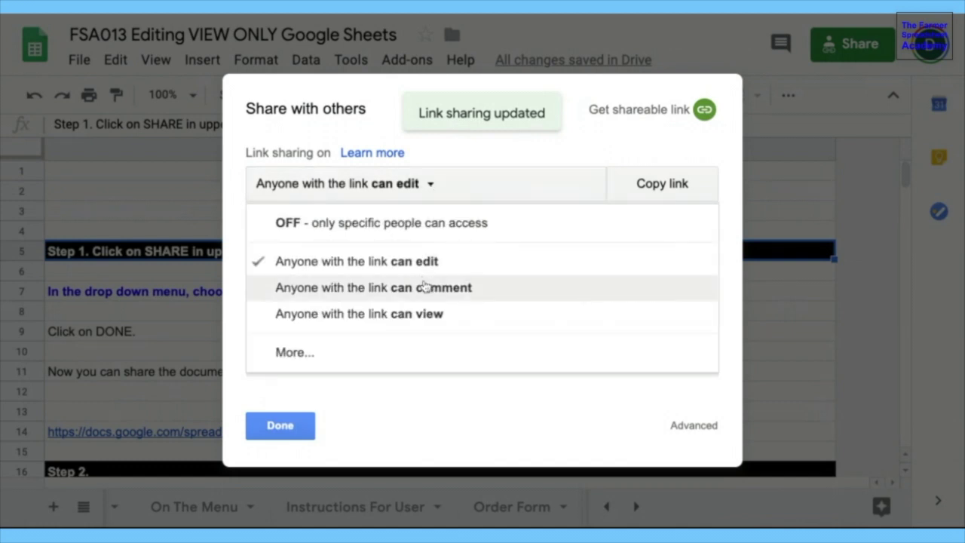
click(416, 314)
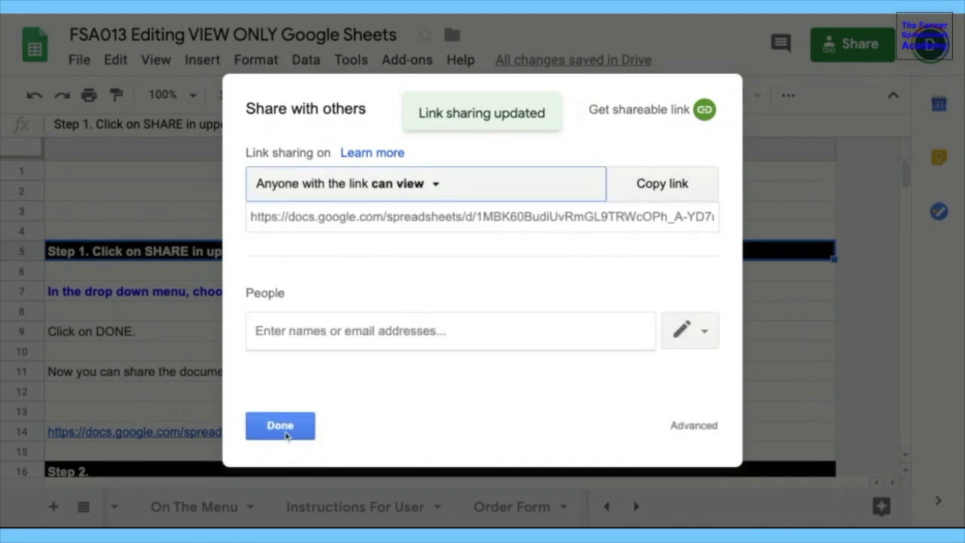
click(678, 175)
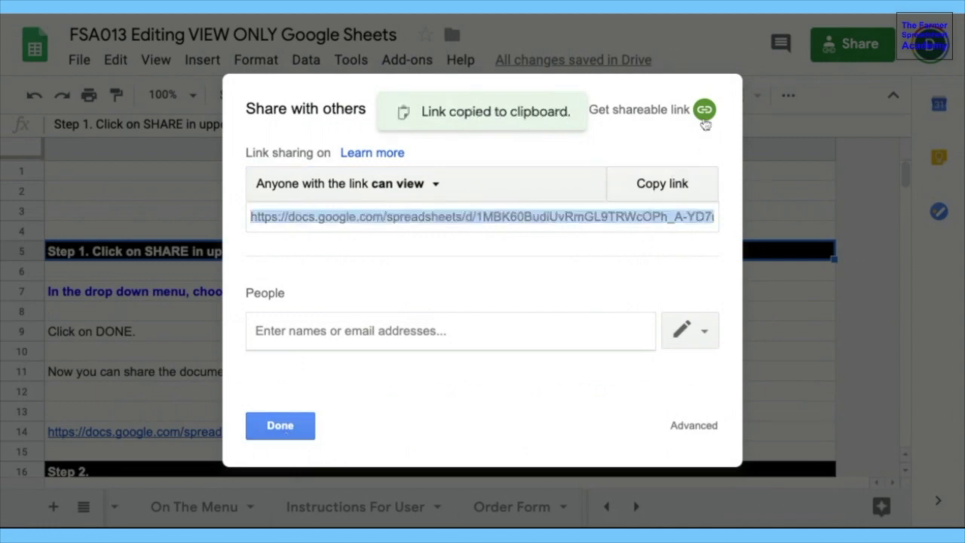
click(177, 367)
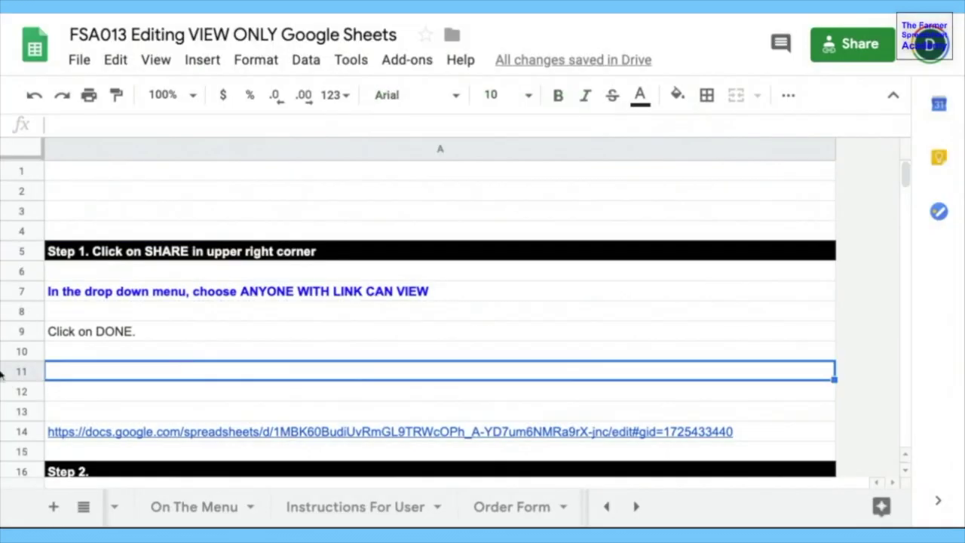
click(261, 432)
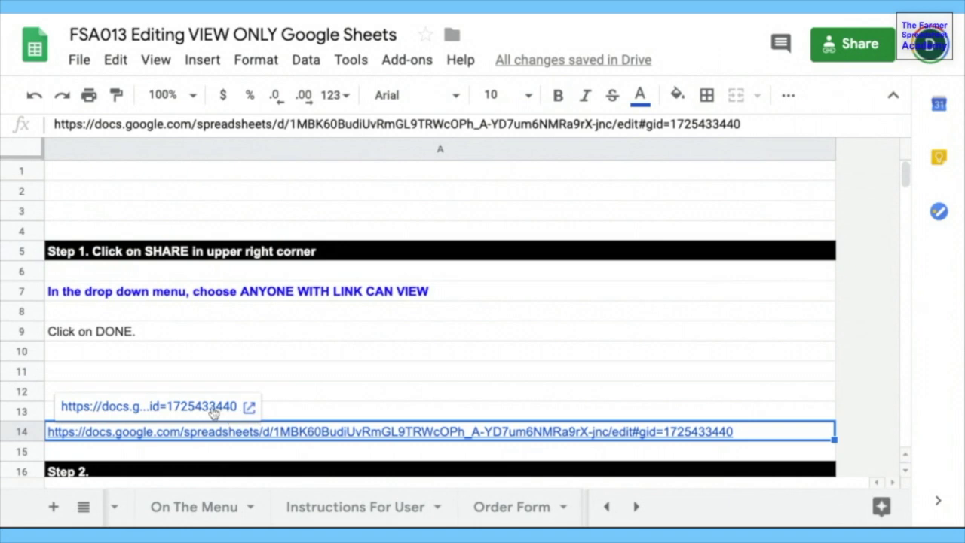
scroll(374, 382, down, 4)
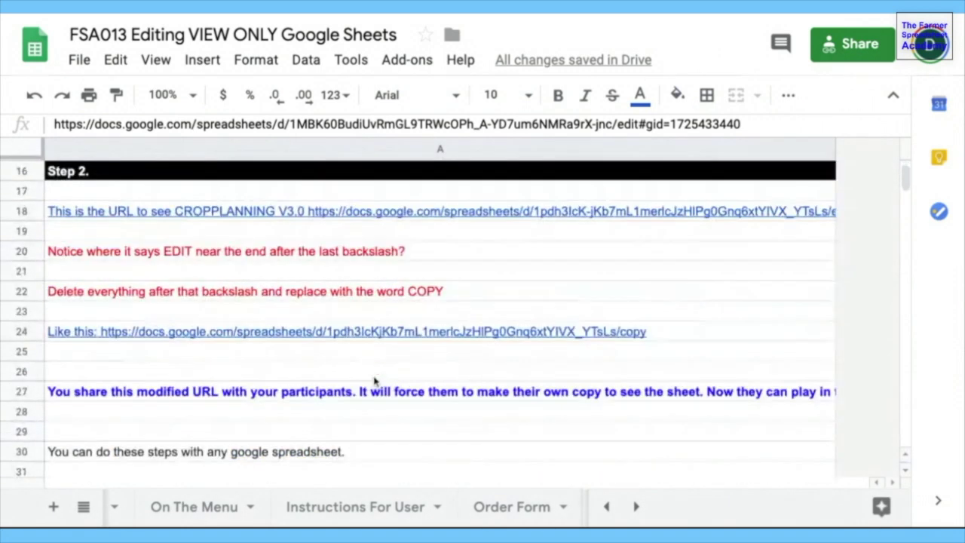
scroll(390, 254, up, 2)
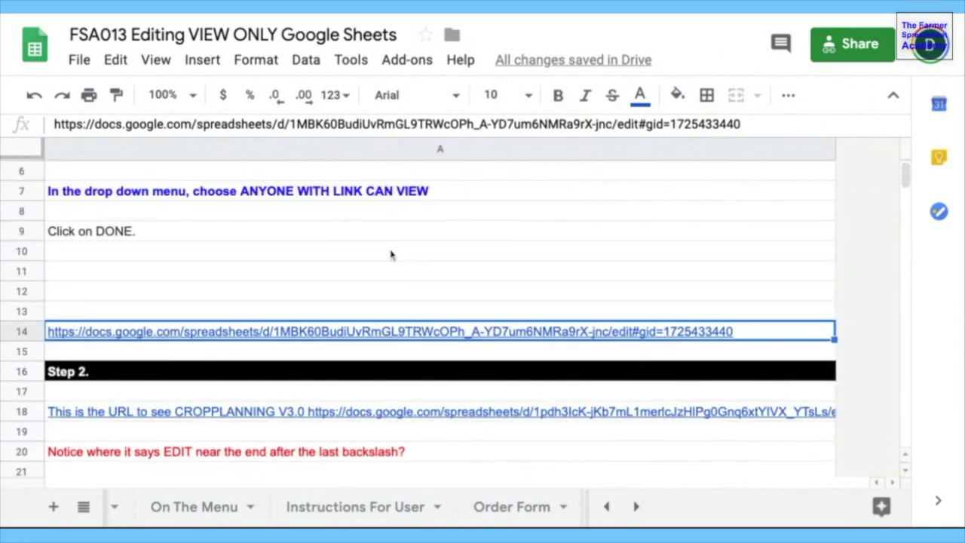
mouse_move(500, 328)
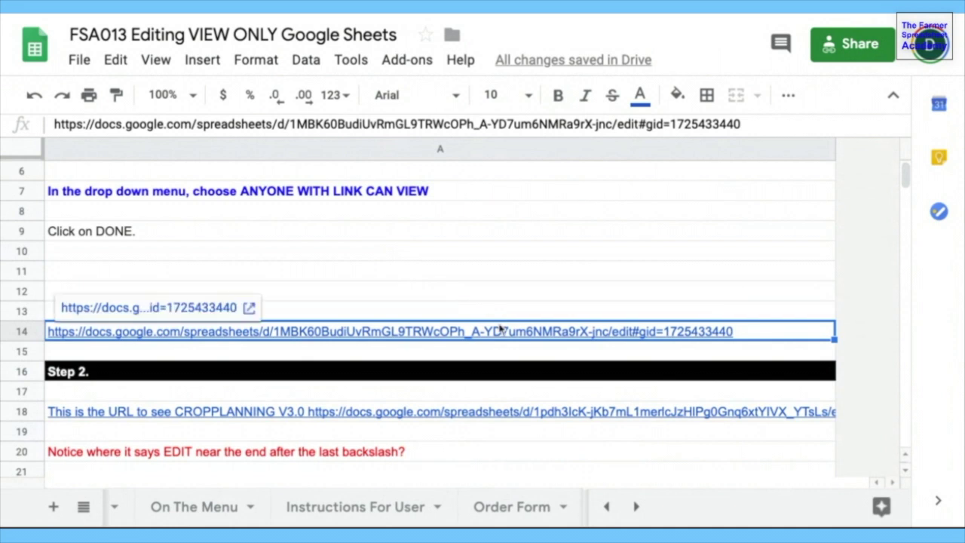
scroll(362, 383, down, 3)
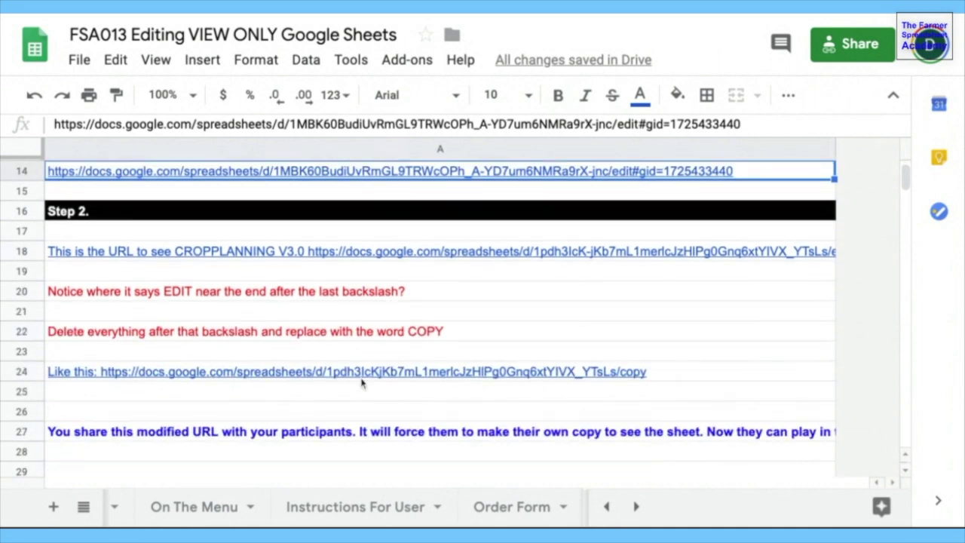
double_click(335, 256)
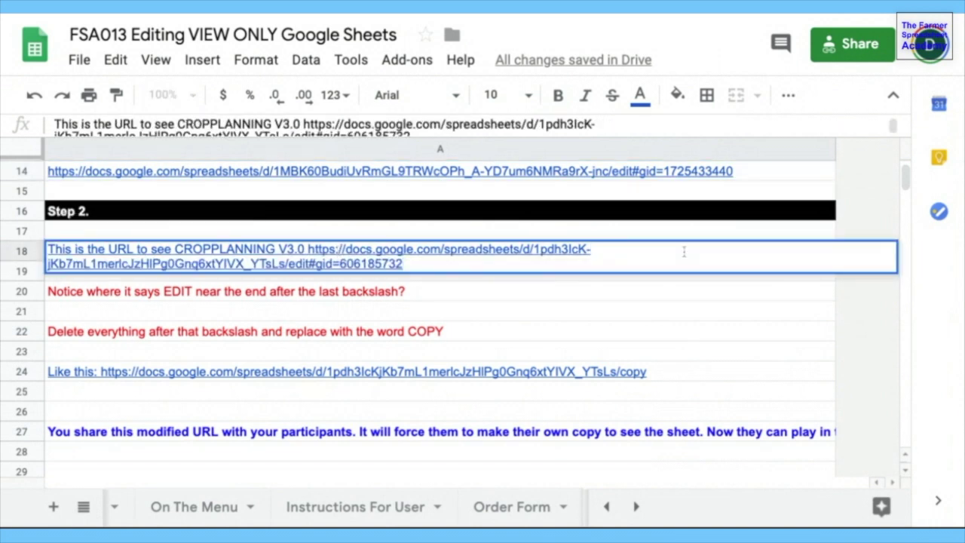
click(620, 173)
double_click(618, 172)
drag(614, 171, 733, 171)
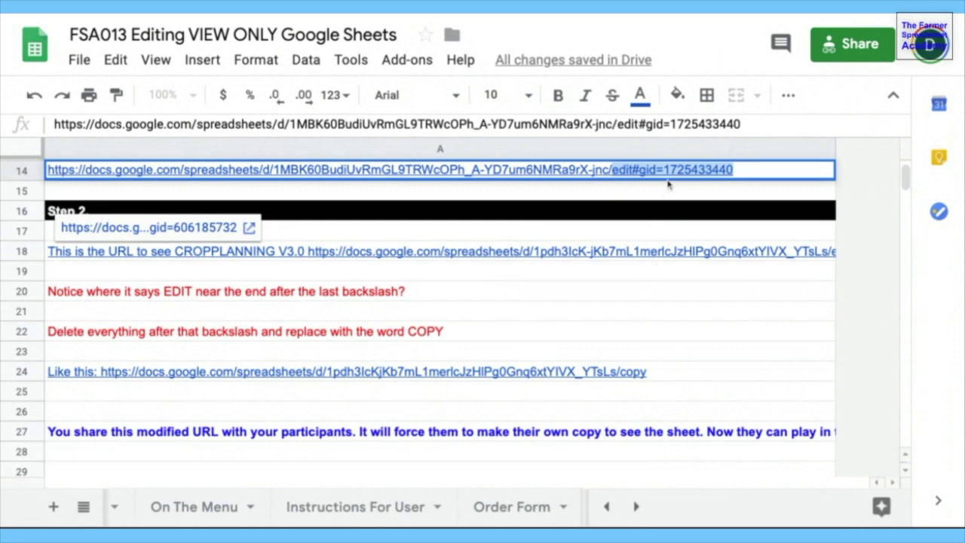
- Paste the share link into A18, replace its edit?usp=sharing ending with 'copy', and copy the cell
click(570, 249)
key(Delete)
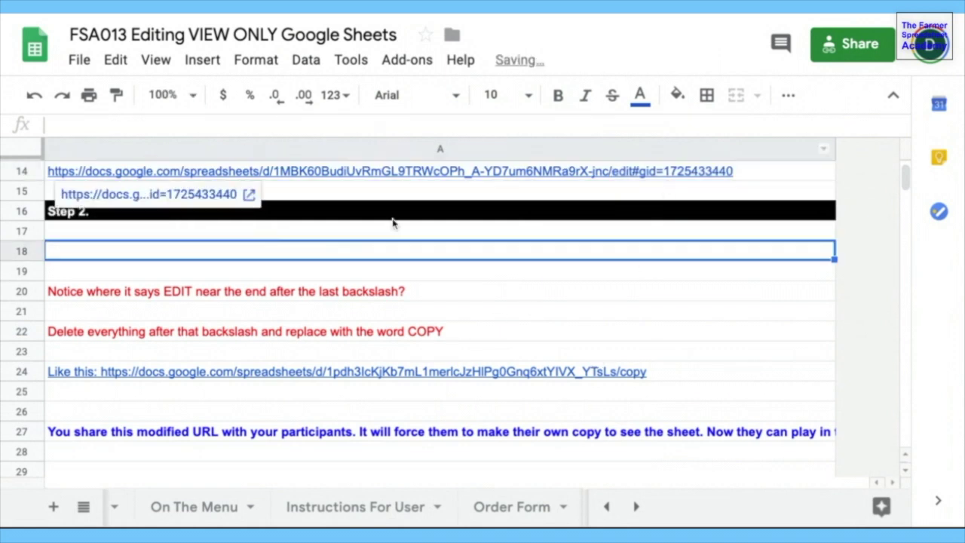
key(ctrl+v)
double_click(612, 255)
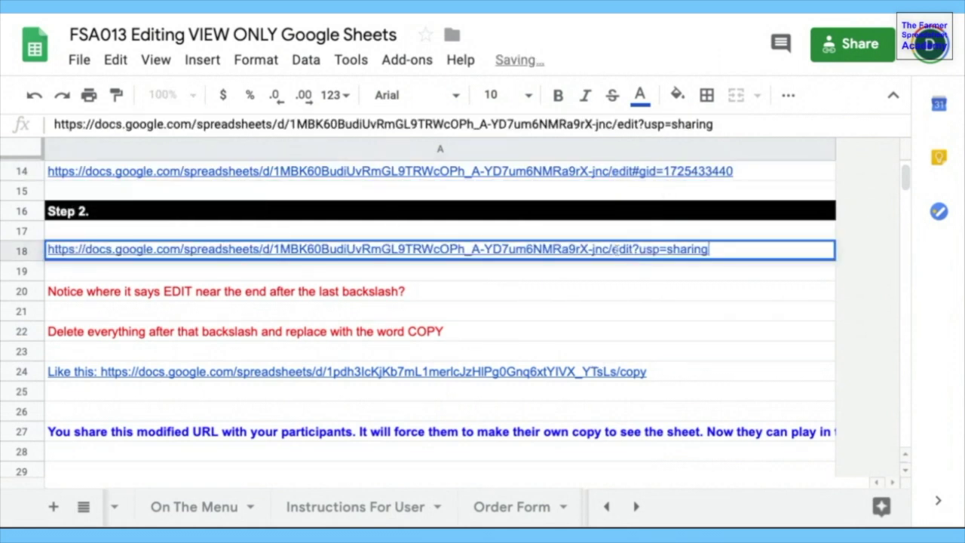
key(shift+End)
key(BackSpace)
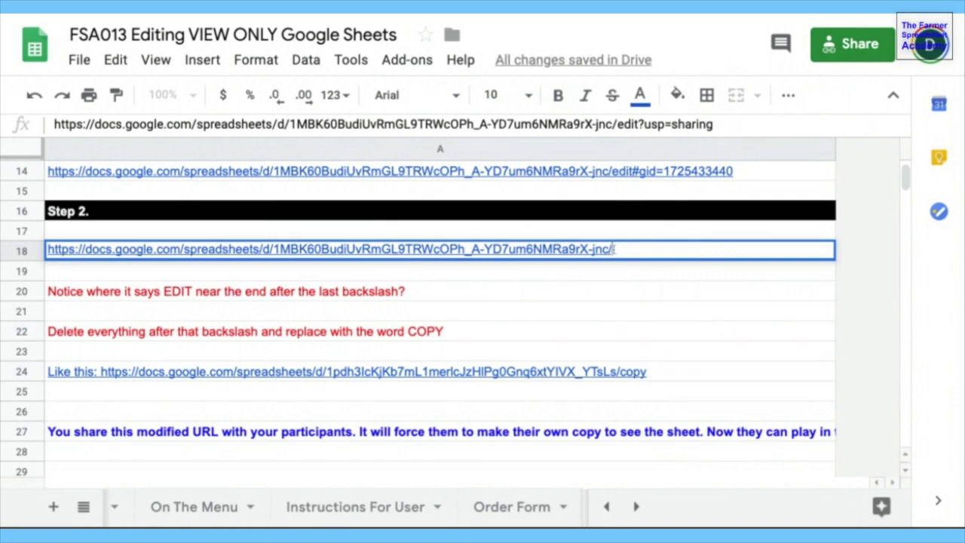
text(copy)
key(Return)
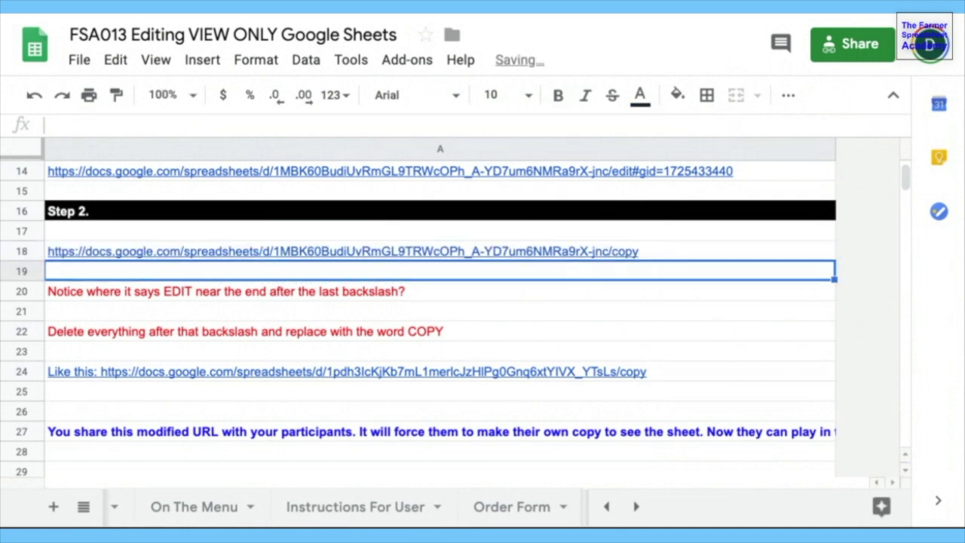
click(440, 251)
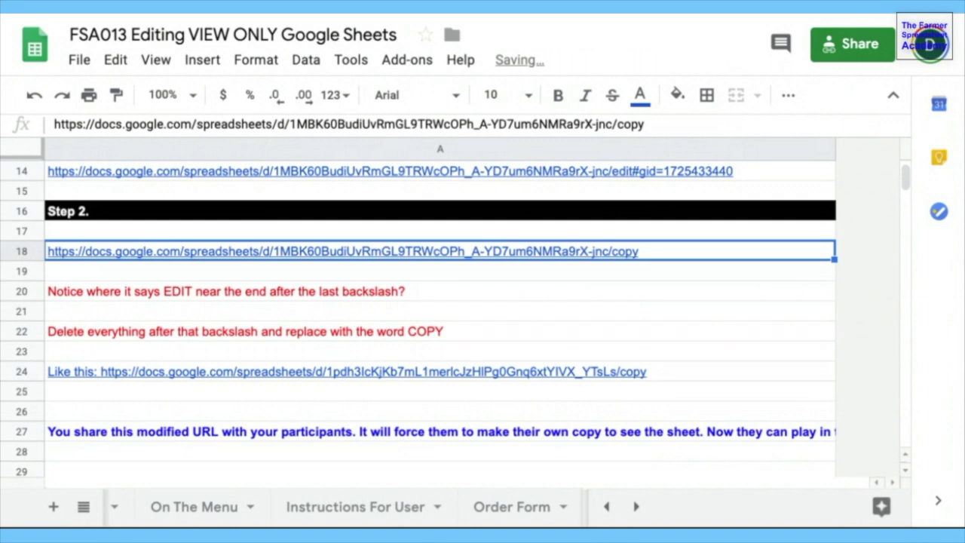
key(ctrl+c)
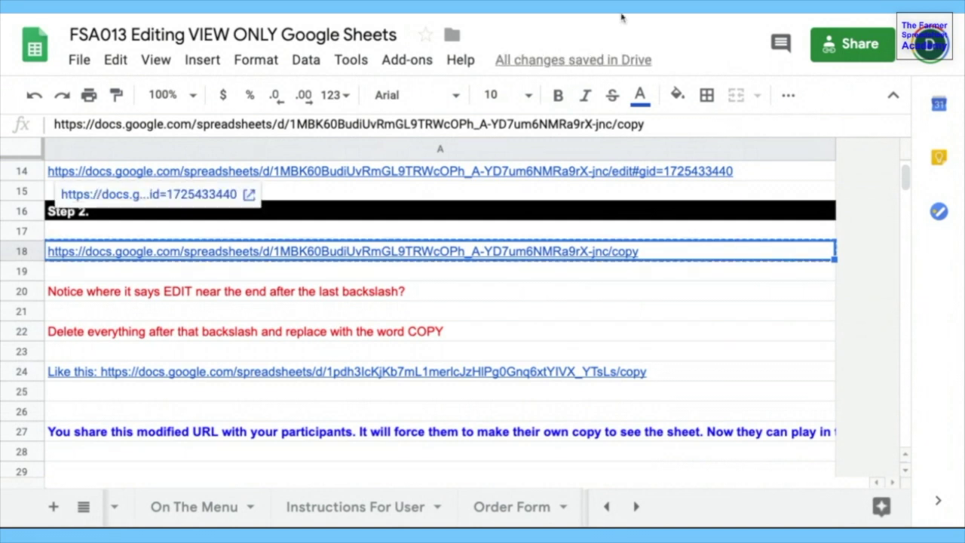